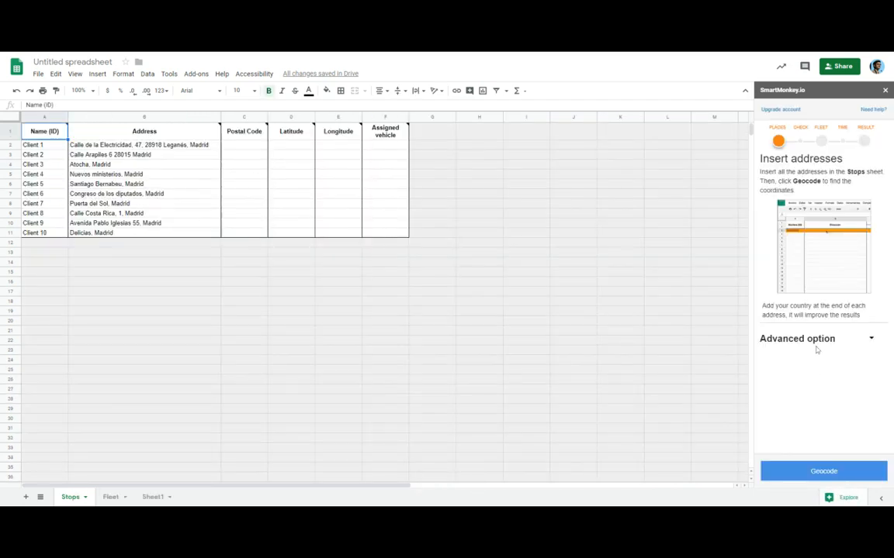
Step: Open the advanced options and add capacity columns to the stops table
{"action": "left_click", "coordinate": [830, 342]}
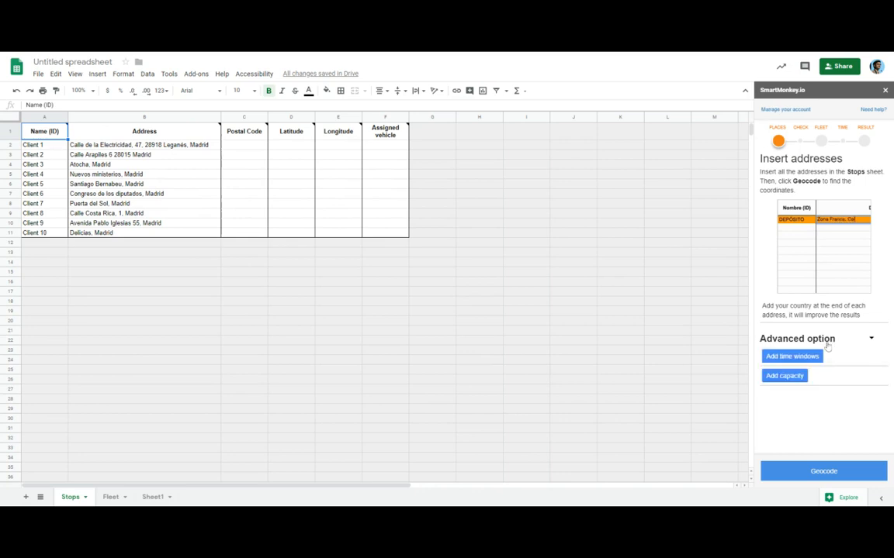
{"action": "left_click", "coordinate": [786, 376]}
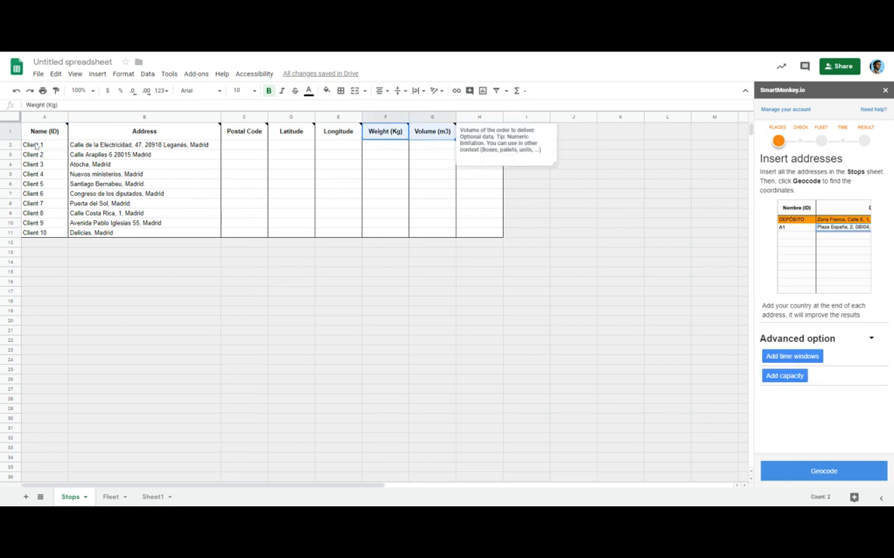
Step: Clear the sample client names and addresses from the Stops sheet
{"action": "left_click_drag", "start_coordinate": [37, 146], "coordinate": [179, 230]}
{"action": "key", "text": "Delete"}
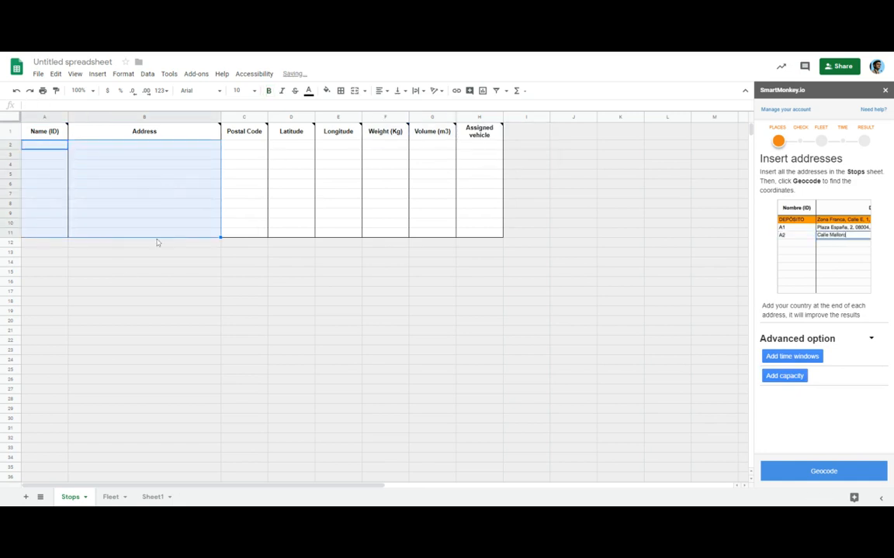
Step: Copy the client data table from Sheet1 and paste it into the Stops sheet starting at cell A2
{"action": "left_click", "coordinate": [152, 497]}
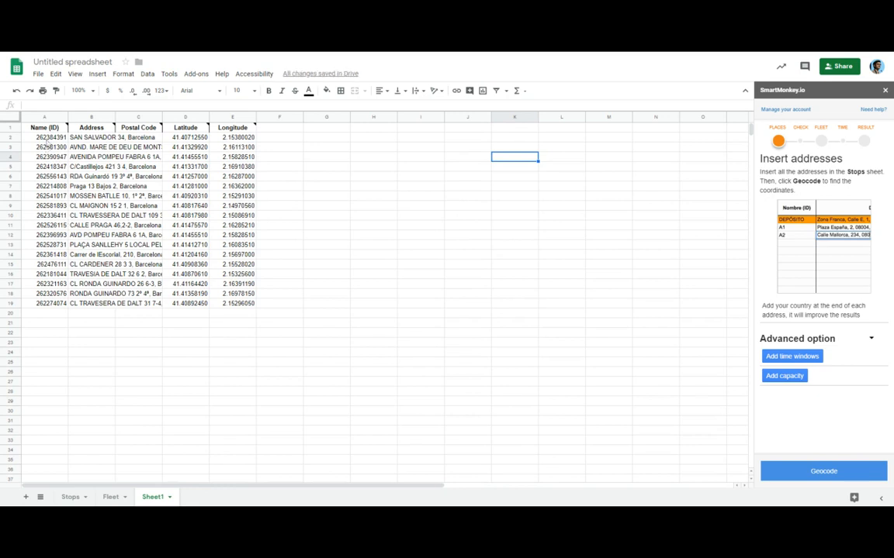
{"action": "left_click_drag", "start_coordinate": [47, 141], "coordinate": [246, 308]}
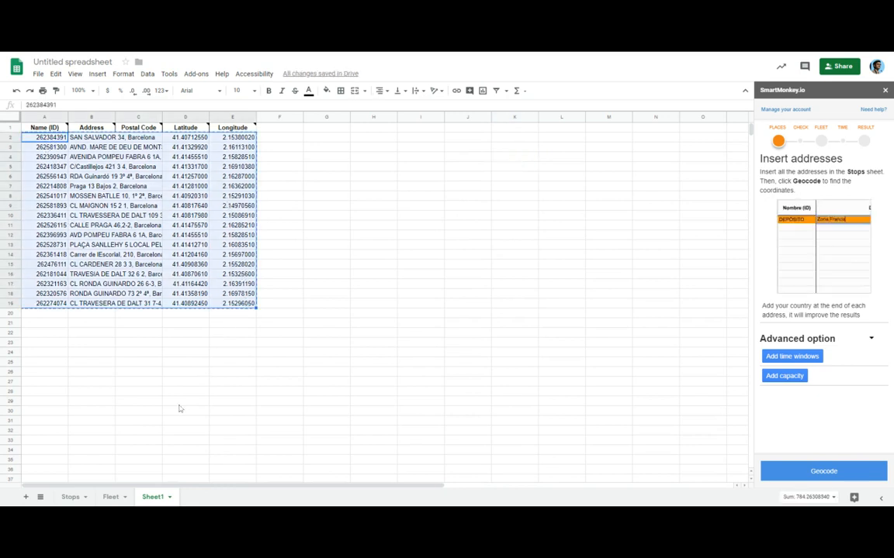
{"action": "key", "text": "ctrl+c"}
{"action": "left_click", "coordinate": [70, 498]}
{"action": "left_click", "coordinate": [46, 145]}
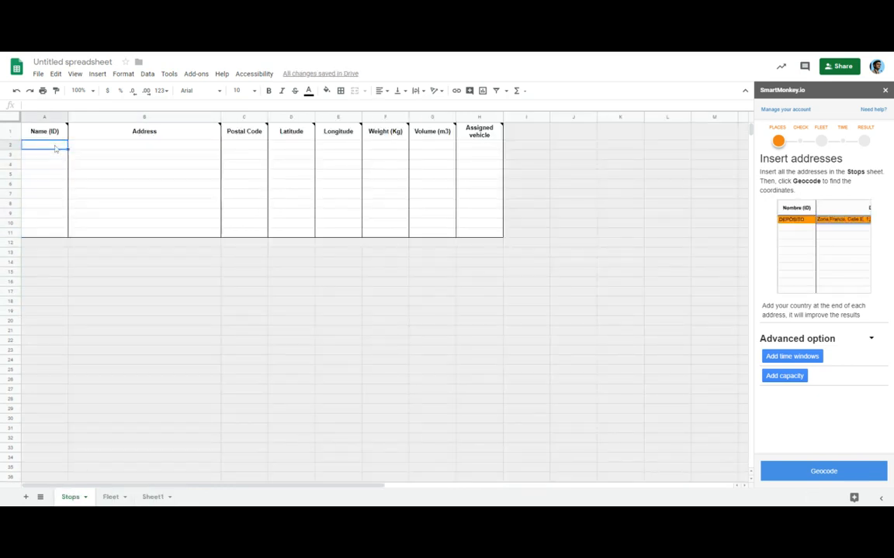
{"action": "key", "text": "ctrl+v"}
Step: Try to apply a fill to the empty Weight, Volume and Assigned vehicle cells in rows 11–19
{"action": "left_click", "coordinate": [394, 186]}
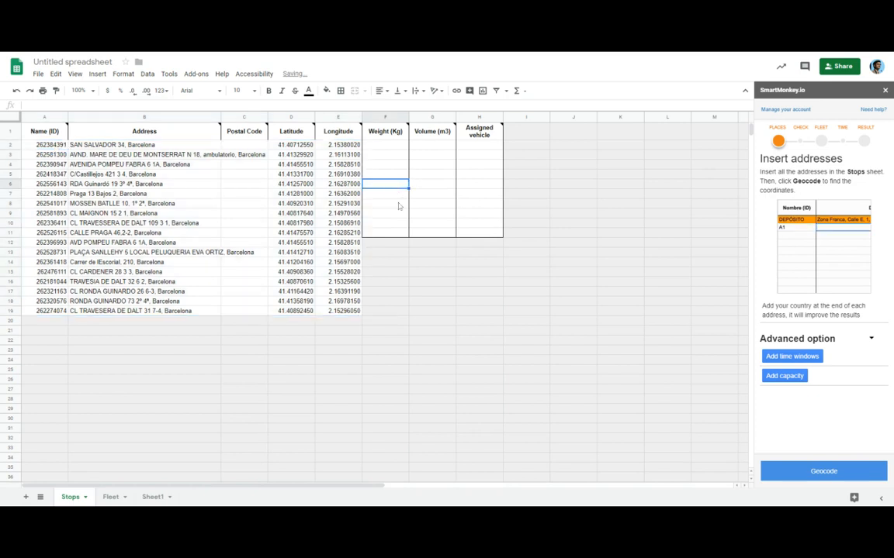
{"action": "left_click_drag", "start_coordinate": [397, 234], "coordinate": [490, 312]}
{"action": "left_click", "coordinate": [326, 91]}
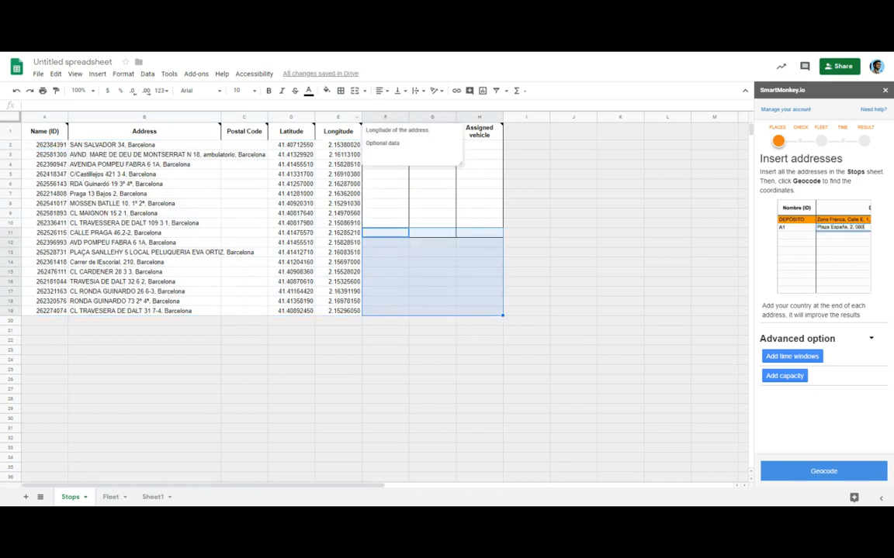
{"action": "left_click", "coordinate": [407, 122]}
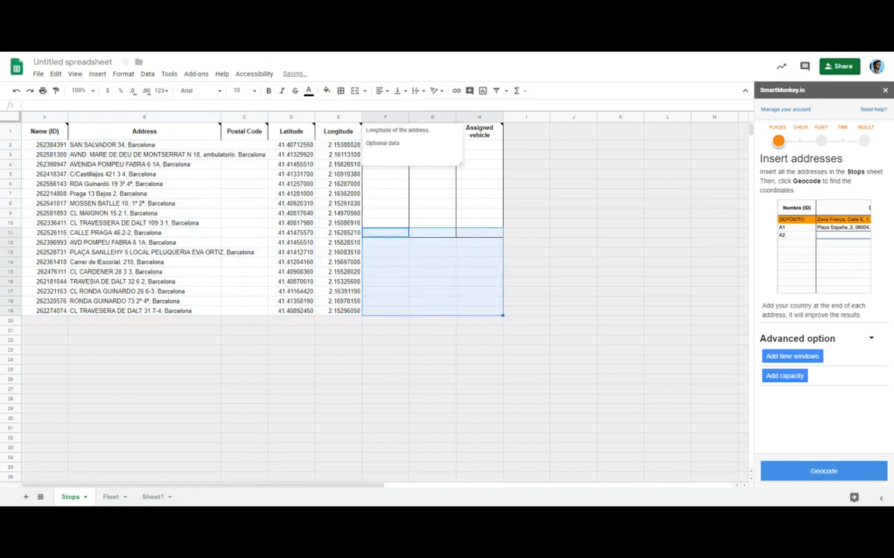
{"action": "left_click", "coordinate": [526, 262]}
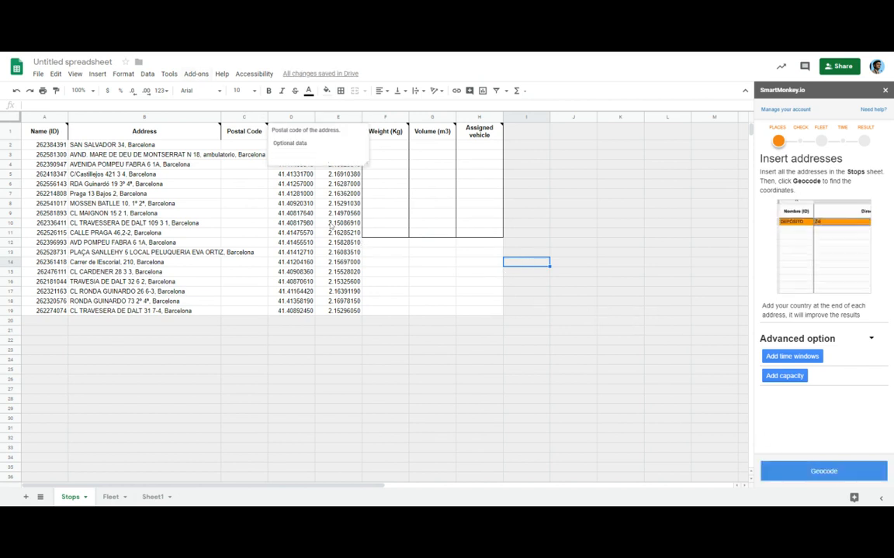
Step: Geocode the stop addresses with the SmartMonkey route optimizer add-on
{"action": "left_click_drag", "start_coordinate": [291, 214], "coordinate": [390, 230]}
{"action": "left_click", "coordinate": [195, 74]}
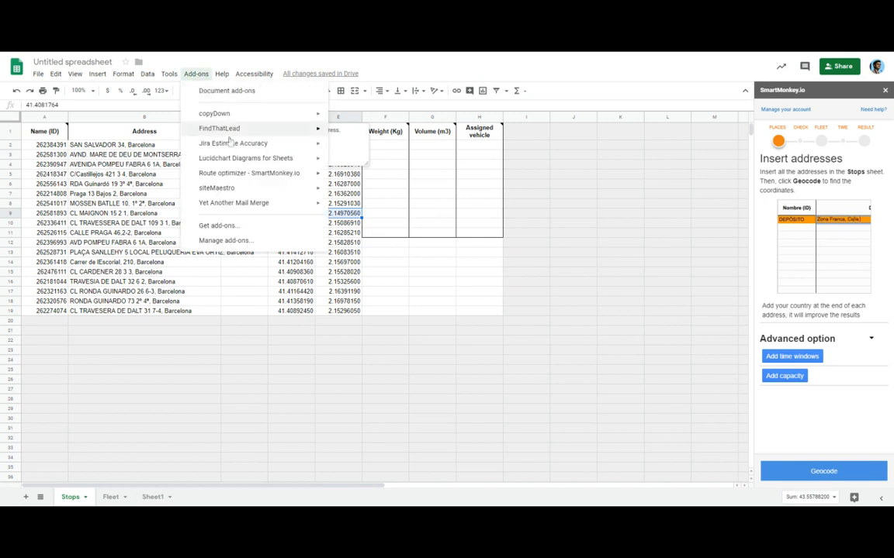
{"action": "mouse_move", "coordinate": [303, 174]}
{"action": "left_click", "coordinate": [365, 177]}
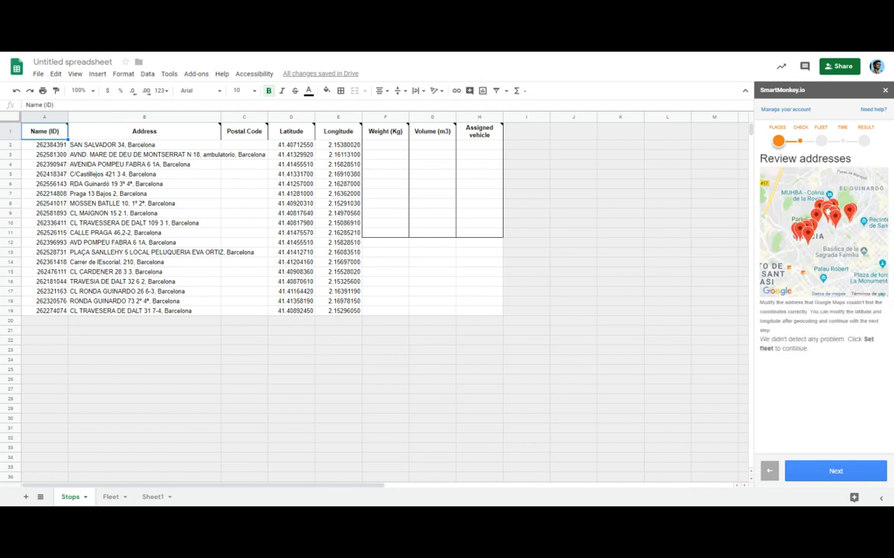
Step: Proceed to the fleet step and add Vehicle 2 by extending the Vehicle 1 row
{"action": "left_click", "coordinate": [831, 475]}
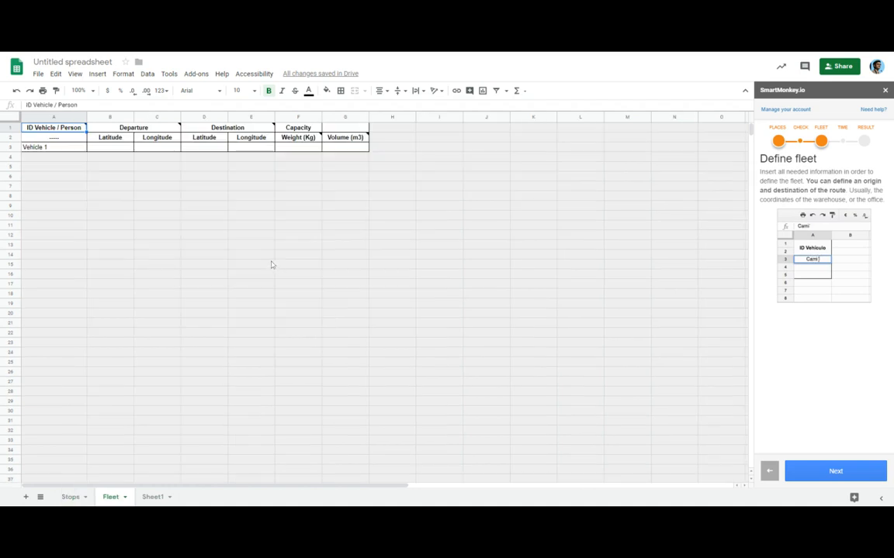
{"action": "left_click", "coordinate": [53, 148]}
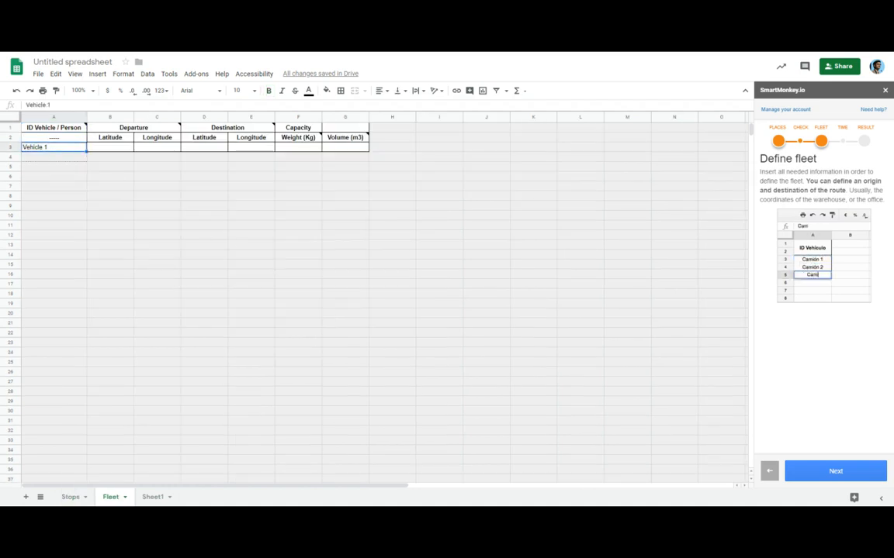
{"action": "left_click_drag", "start_coordinate": [86, 151], "coordinate": [368, 159]}
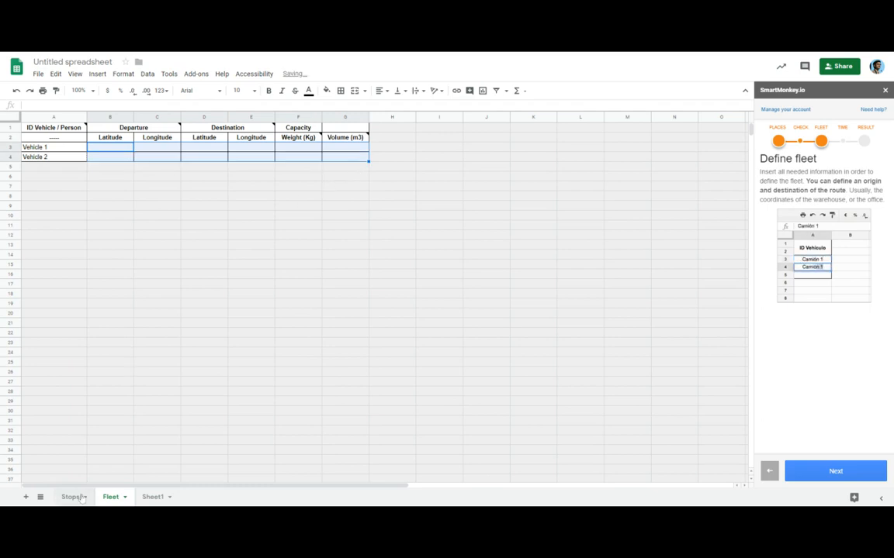
Step: Check the number of stops and set the weight capacity of both vehicles to 9 kg
{"action": "left_click", "coordinate": [303, 148]}
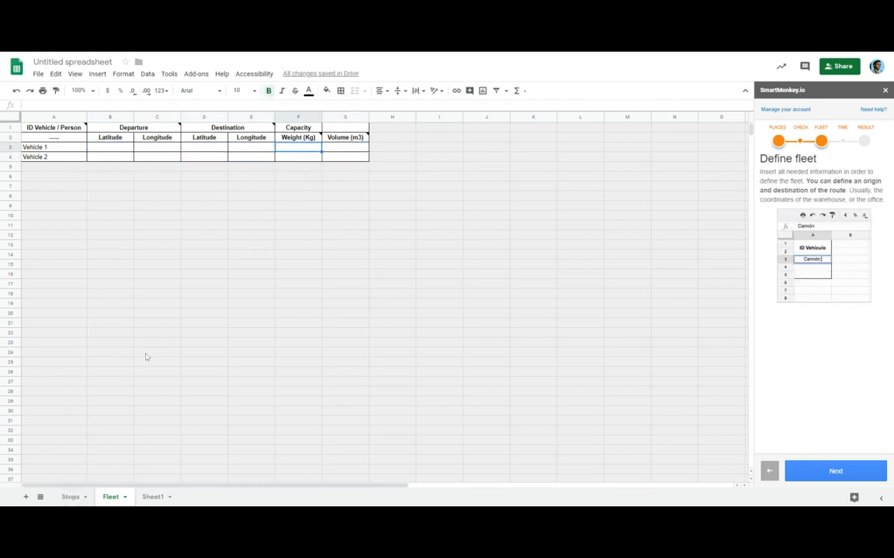
{"action": "left_click", "coordinate": [69, 497]}
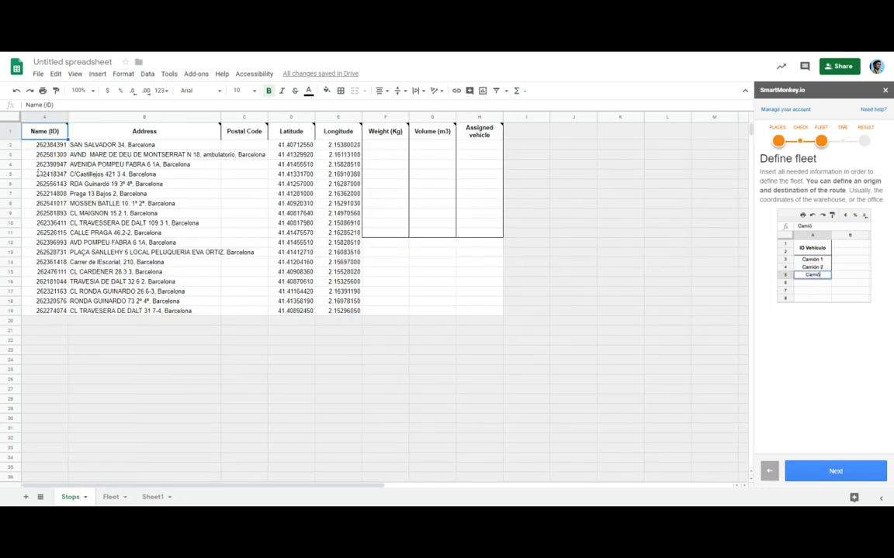
{"action": "left_click_drag", "start_coordinate": [45, 145], "coordinate": [48, 310]}
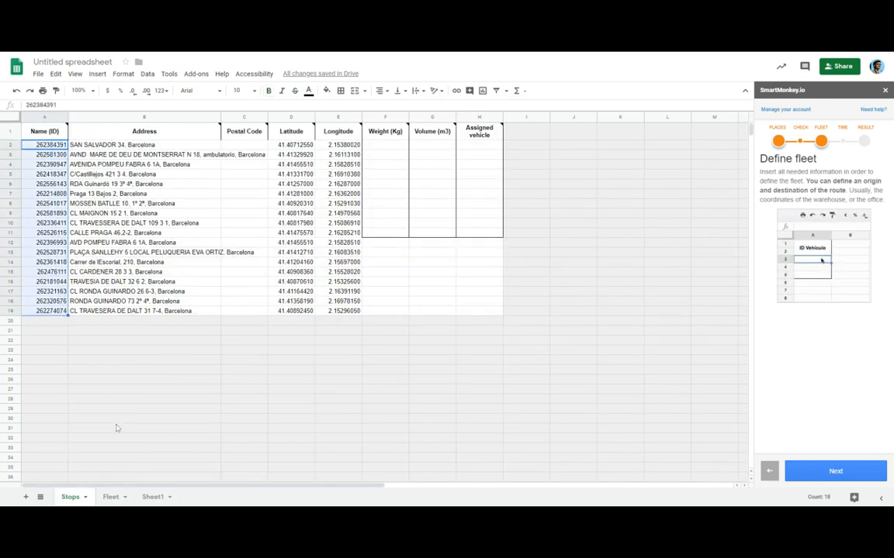
{"action": "left_click", "coordinate": [112, 498]}
{"action": "type", "text": "9"}
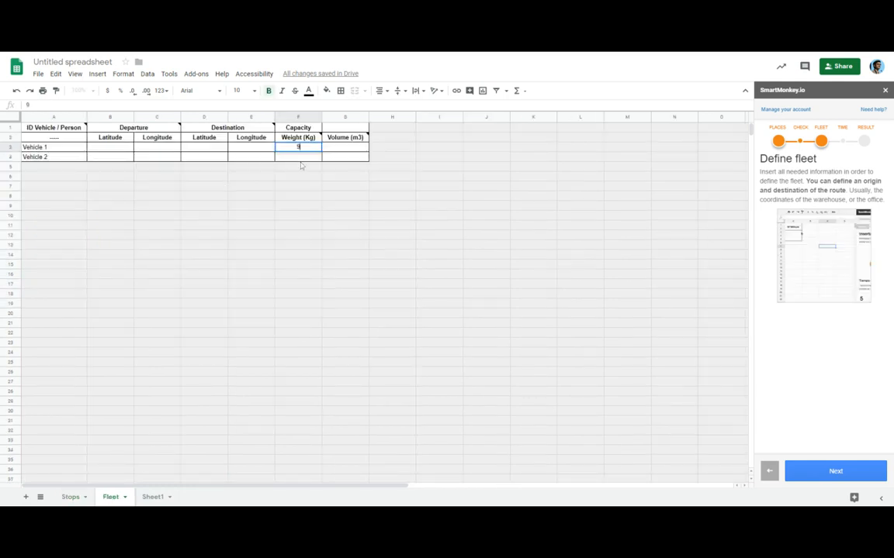
{"action": "key", "text": "Return"}
{"action": "type", "text": "9"}
{"action": "key", "text": "Return"}
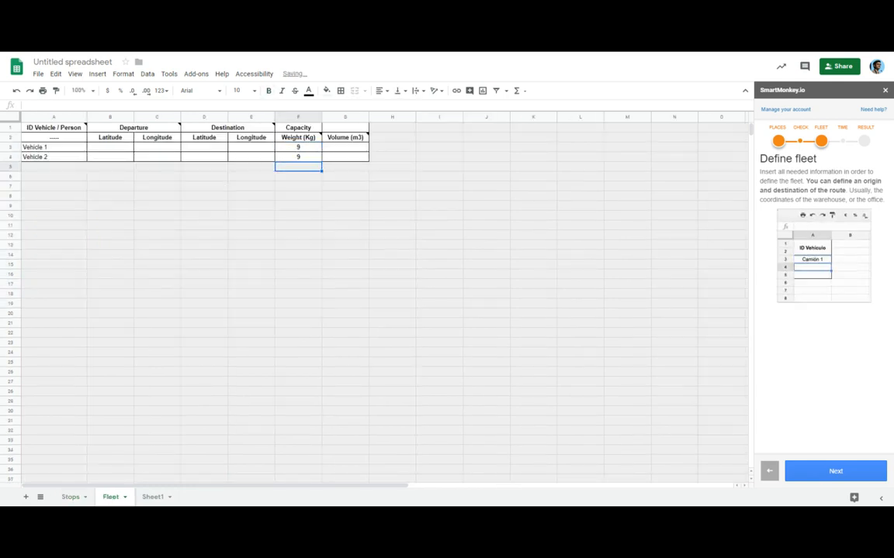
Step: Set the weight of every stop to 1 kg, filling rows 2 to 19
{"action": "left_click", "coordinate": [73, 497]}
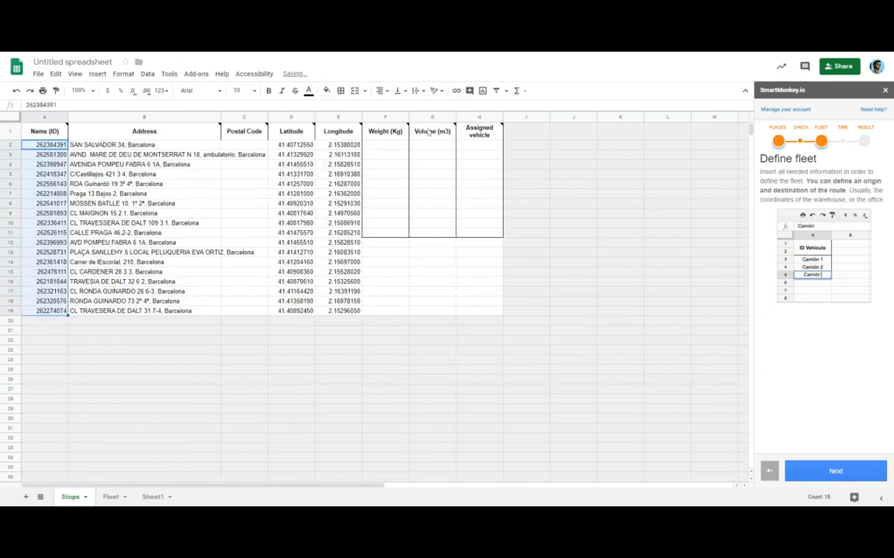
{"action": "left_click", "coordinate": [393, 146]}
{"action": "type", "text": "1"}
{"action": "key", "text": "Return"}
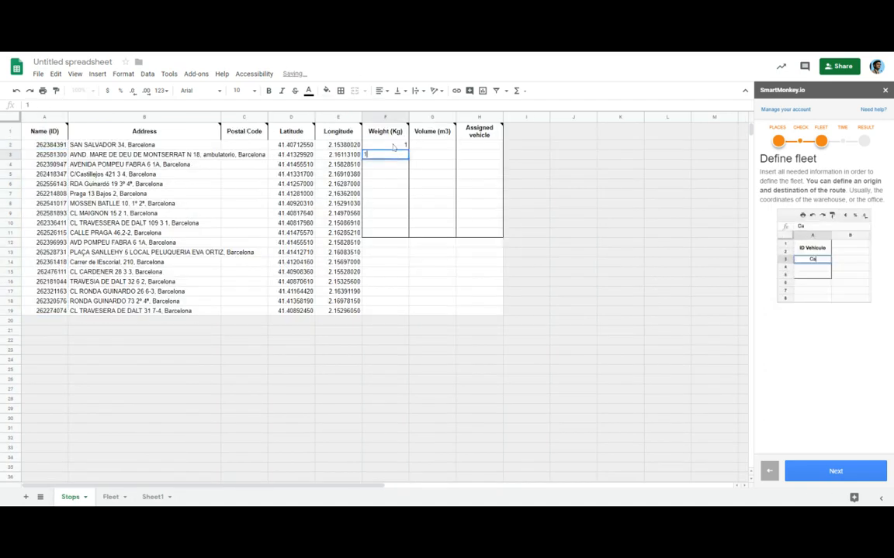
{"action": "type", "text": "1"}
{"action": "key", "text": "Return"}
{"action": "left_click", "coordinate": [403, 156]}
{"action": "double_click", "coordinate": [408, 159]}
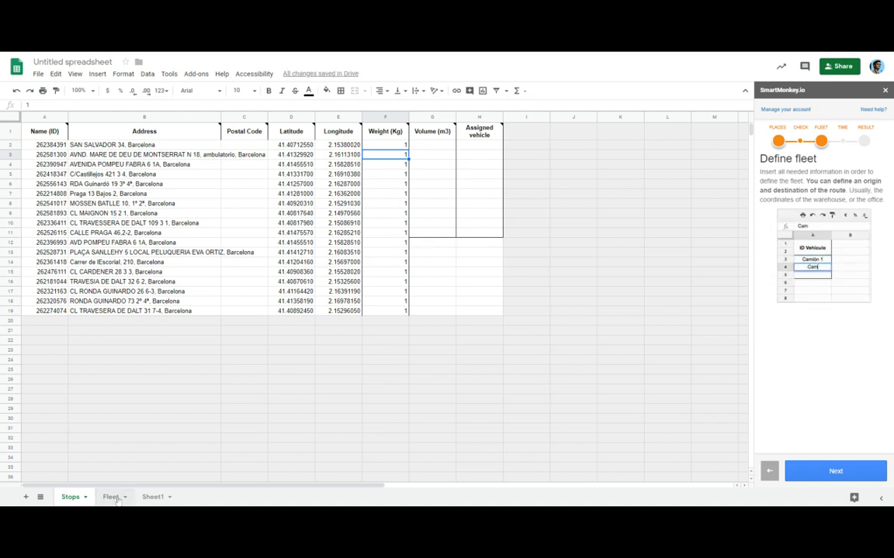
Step: Change the weight capacity of both vehicles to 12 kg
{"action": "left_click", "coordinate": [112, 498]}
{"action": "left_click", "coordinate": [299, 147]}
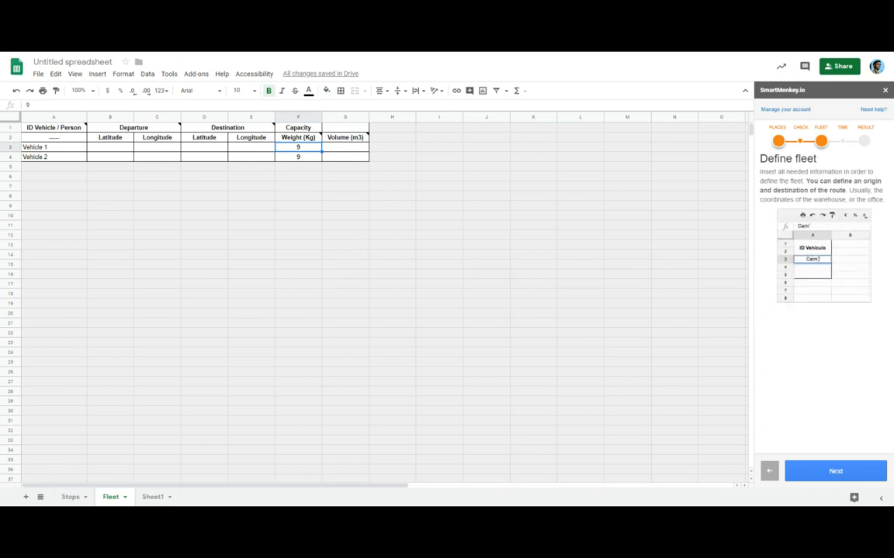
{"action": "left_click", "coordinate": [297, 157]}
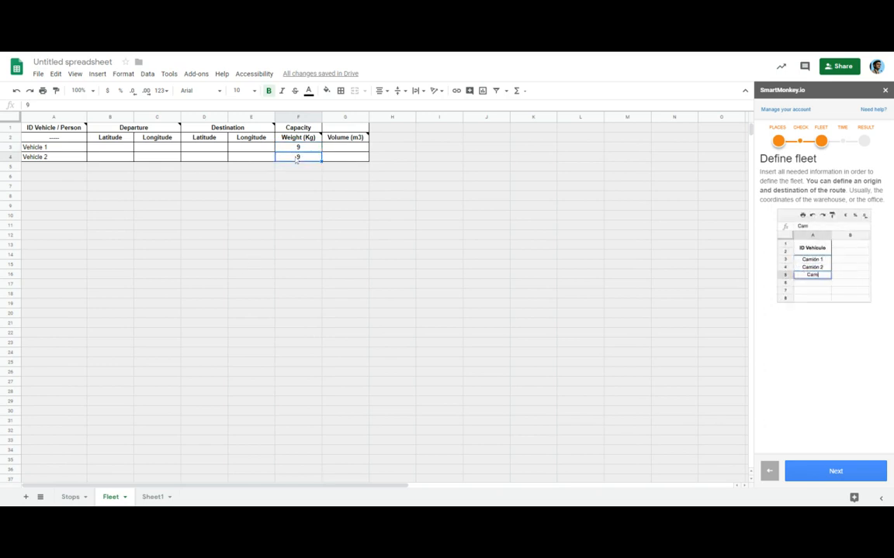
{"action": "left_click", "coordinate": [297, 150]}
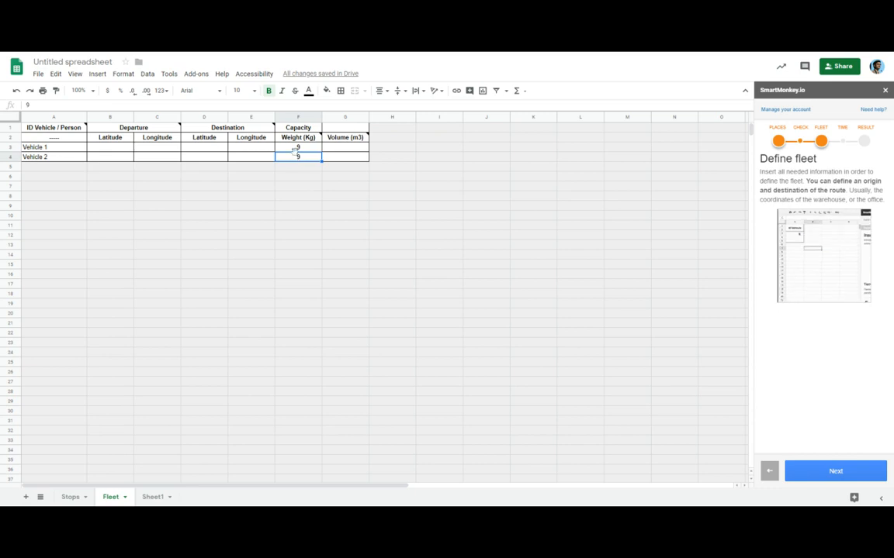
{"action": "double_click", "coordinate": [300, 148]}
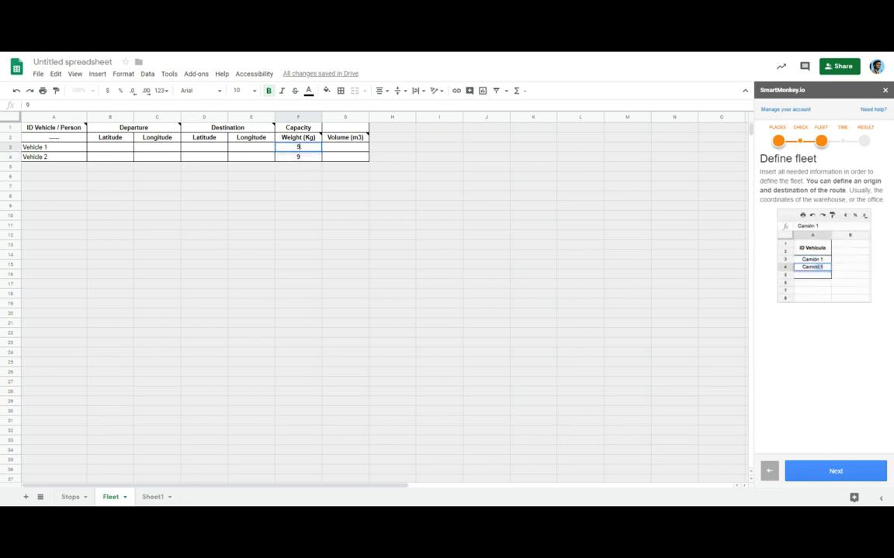
{"action": "double_click", "coordinate": [299, 148]}
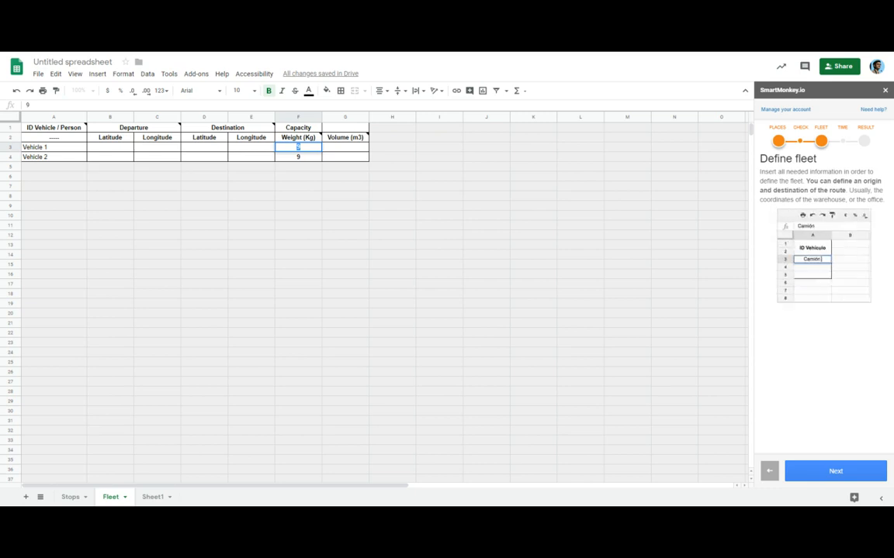
{"action": "key", "text": "Return"}
{"action": "left_click", "coordinate": [298, 148]}
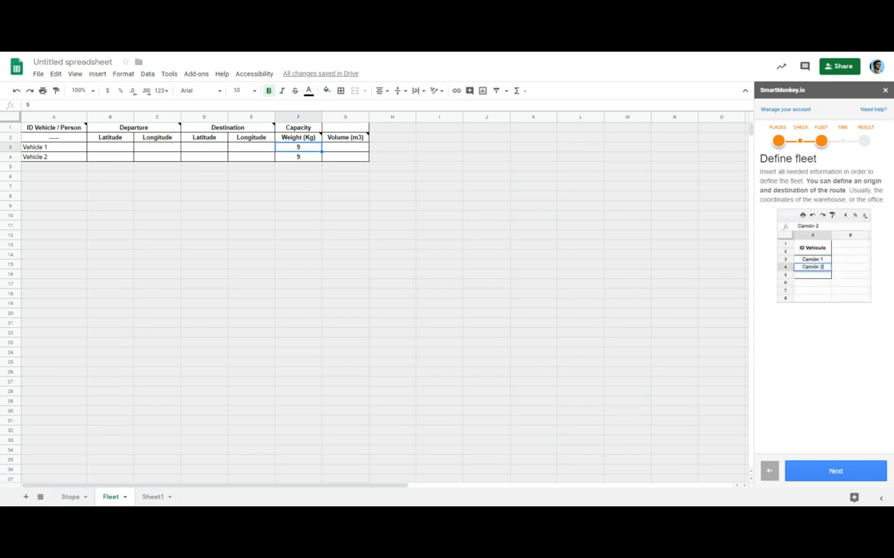
{"action": "type", "text": "12"}
{"action": "key", "text": "Return"}
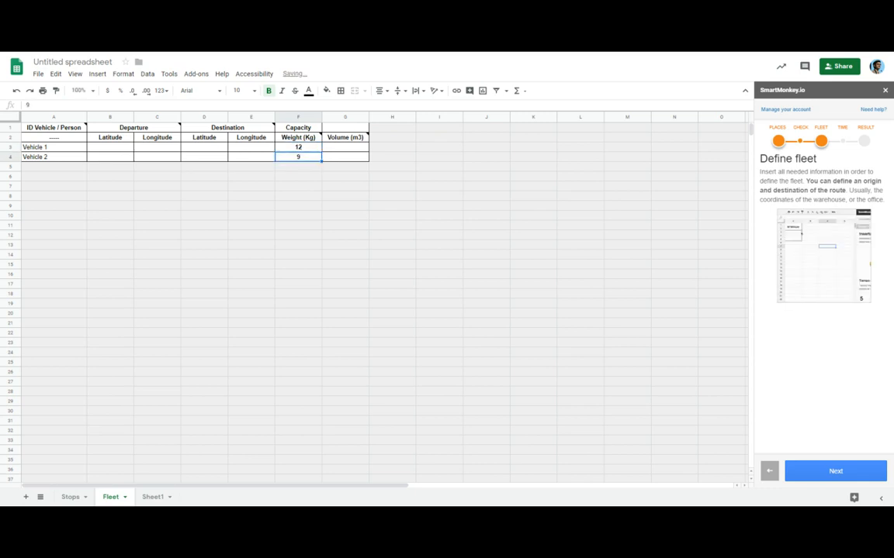
{"action": "type", "text": "12"}
{"action": "key", "text": "Return"}
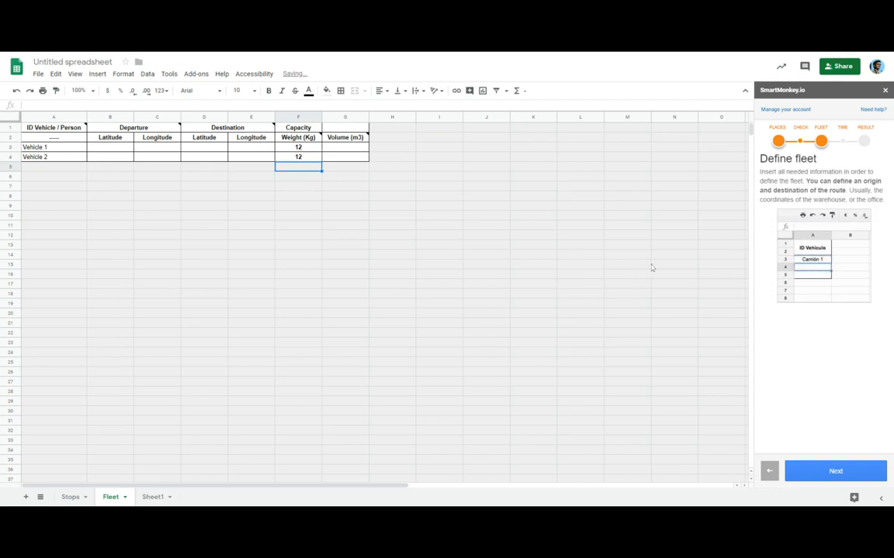
Step: Continue past the stop-time step and start optimizing the route
{"action": "left_click", "coordinate": [834, 471]}
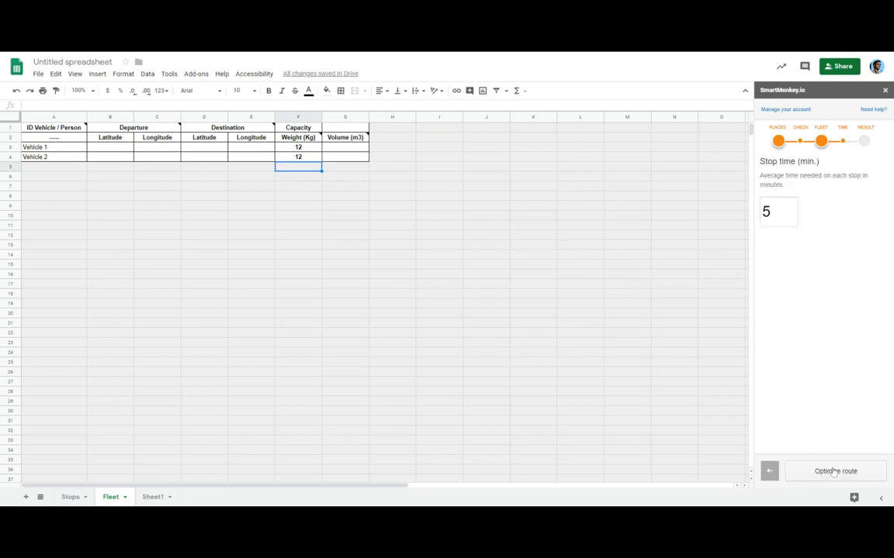
{"action": "left_click", "coordinate": [834, 470]}
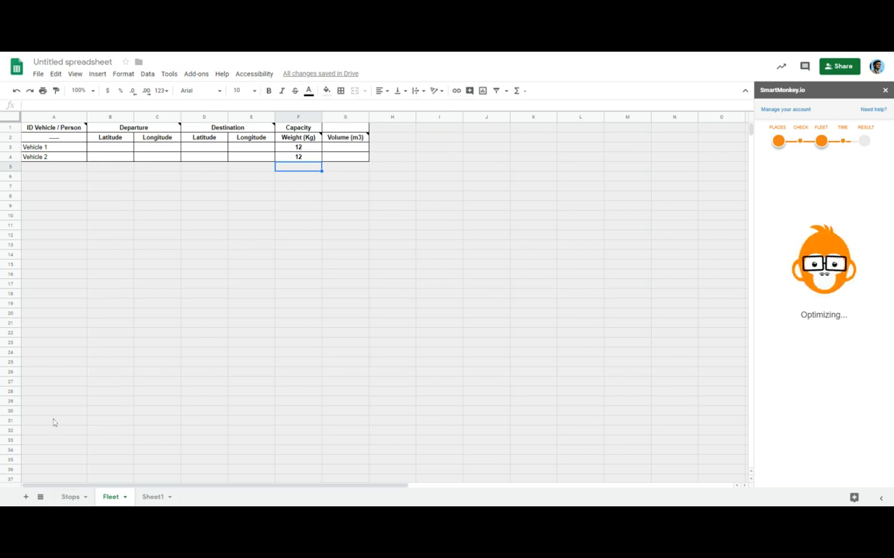
Step: Review the stop IDs in the Stops sheet while the optimization runs
{"action": "left_click", "coordinate": [71, 497]}
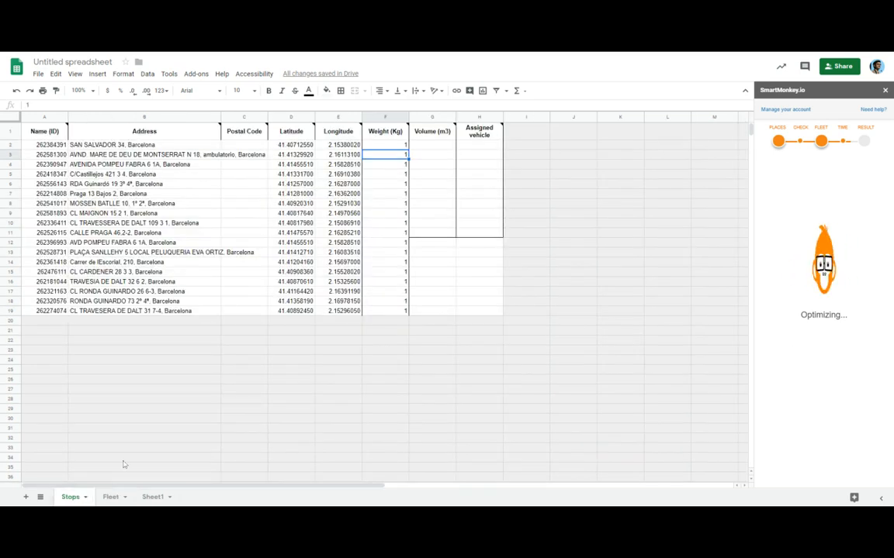
{"action": "left_click_drag", "start_coordinate": [48, 145], "coordinate": [52, 237]}
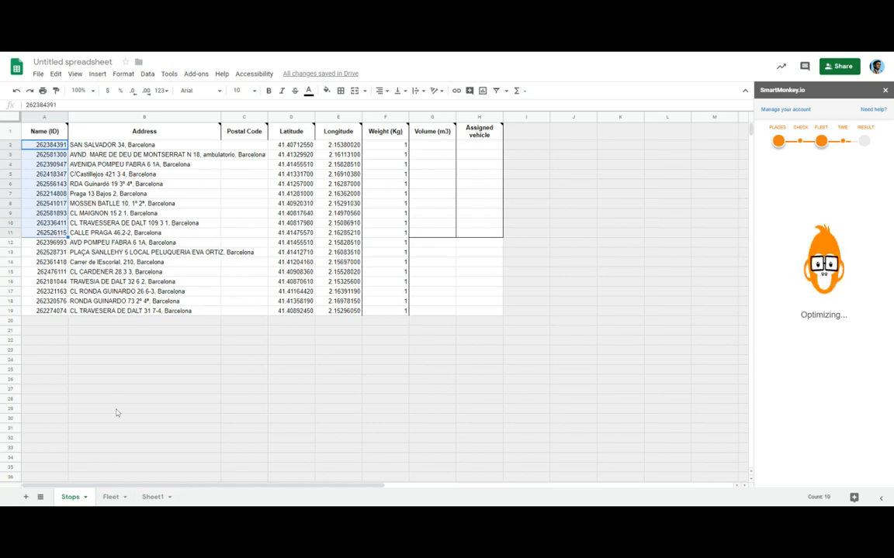
Step: Open the Results sheet and review how many stops are assigned to Vehicle 1 and Vehicle 2
{"action": "left_click", "coordinate": [123, 498]}
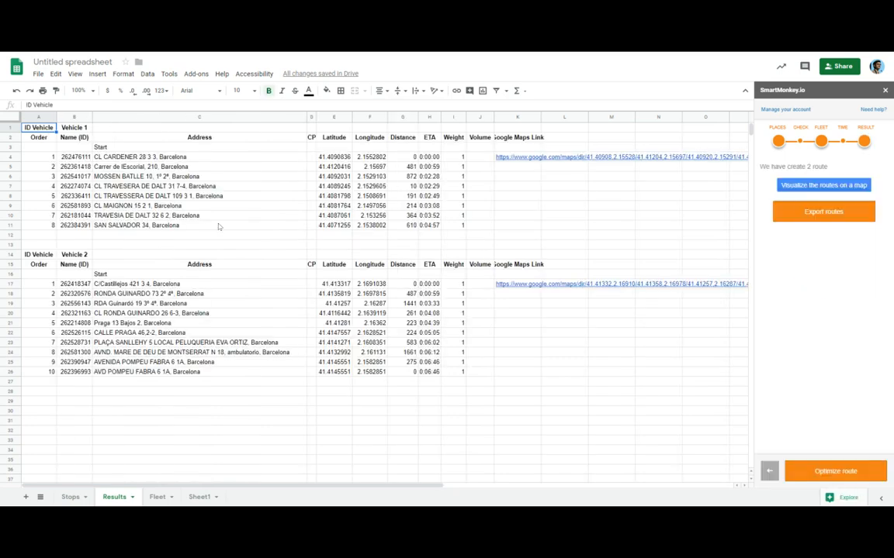
{"action": "left_click_drag", "start_coordinate": [47, 160], "coordinate": [46, 224]}
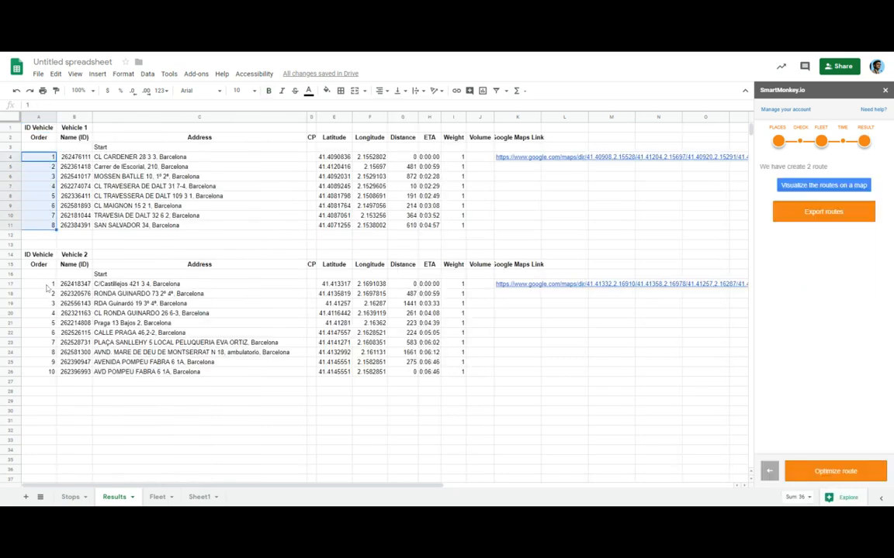
{"action": "left_click_drag", "start_coordinate": [46, 286], "coordinate": [40, 374]}
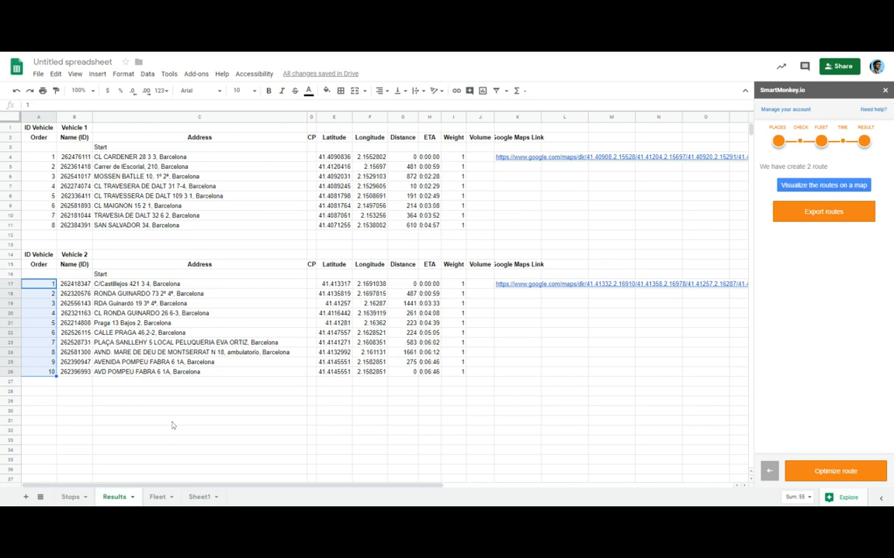
Step: Set the weight capacity of both vehicles to 9 kg in the Fleet sheet
{"action": "left_click", "coordinate": [157, 497]}
{"action": "left_click", "coordinate": [298, 147]}
{"action": "type", "text": "0"}
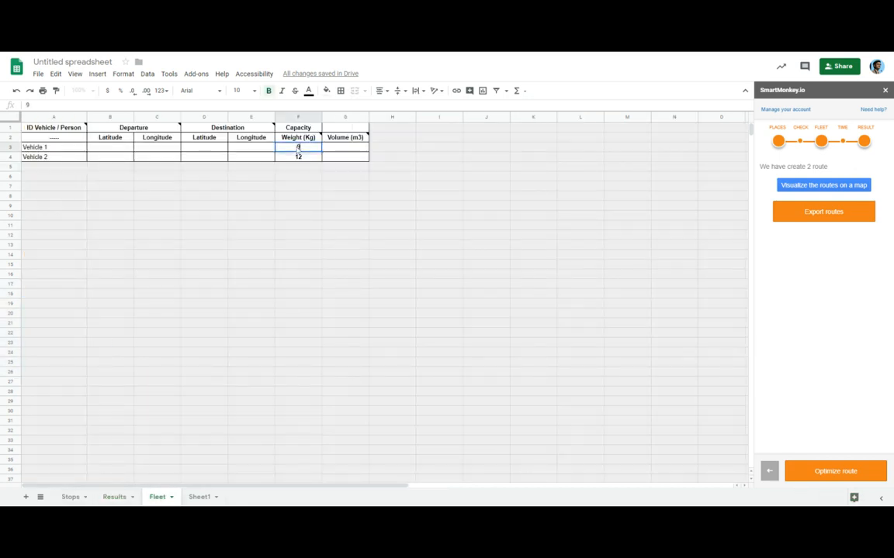
{"action": "key", "text": "Return"}
{"action": "type", "text": "0"}
{"action": "key", "text": "Return"}
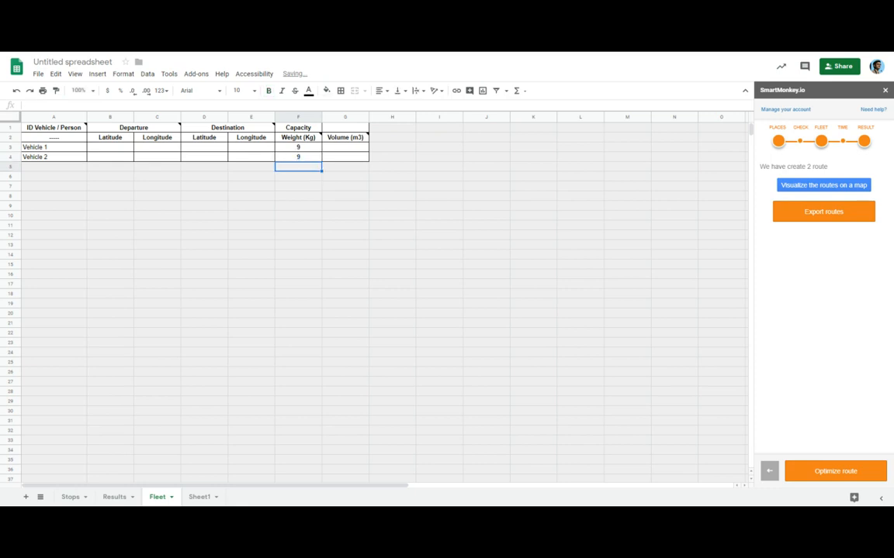
Step: Run the route optimization again with the new vehicle capacities
{"action": "left_click", "coordinate": [837, 471]}
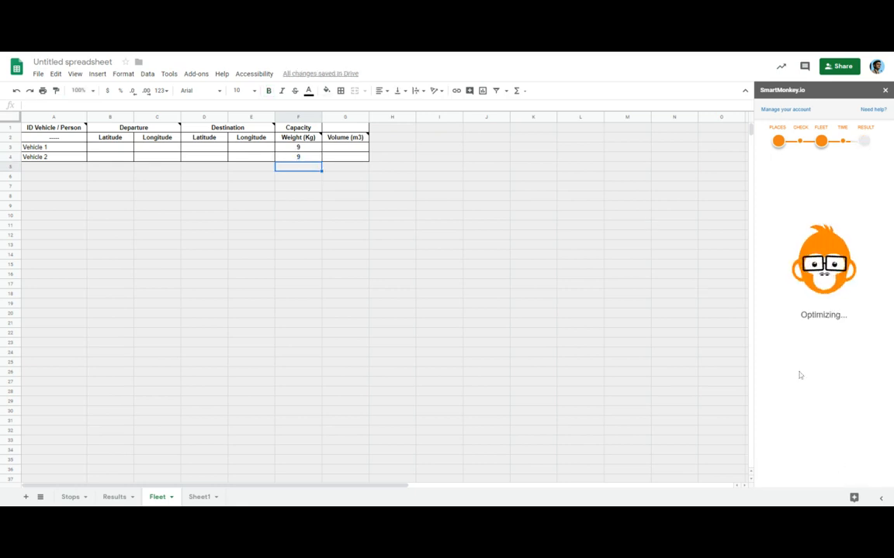
{"action": "left_click", "coordinate": [494, 296]}
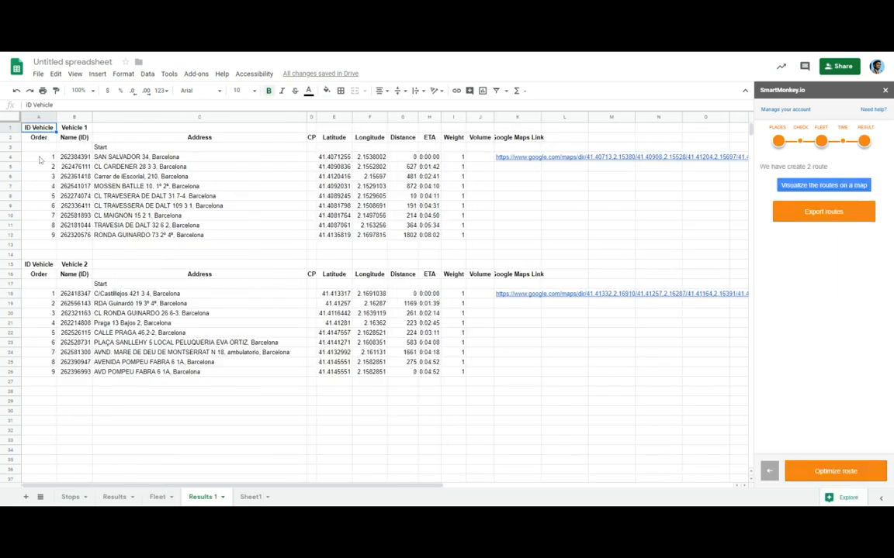
Step: In the Results 1 sheet, add a SUM formula totalling Vehicle 1's distances below its Distance column
{"action": "left_click_drag", "start_coordinate": [40, 159], "coordinate": [40, 237]}
{"action": "left_click_drag", "start_coordinate": [41, 294], "coordinate": [40, 374]}
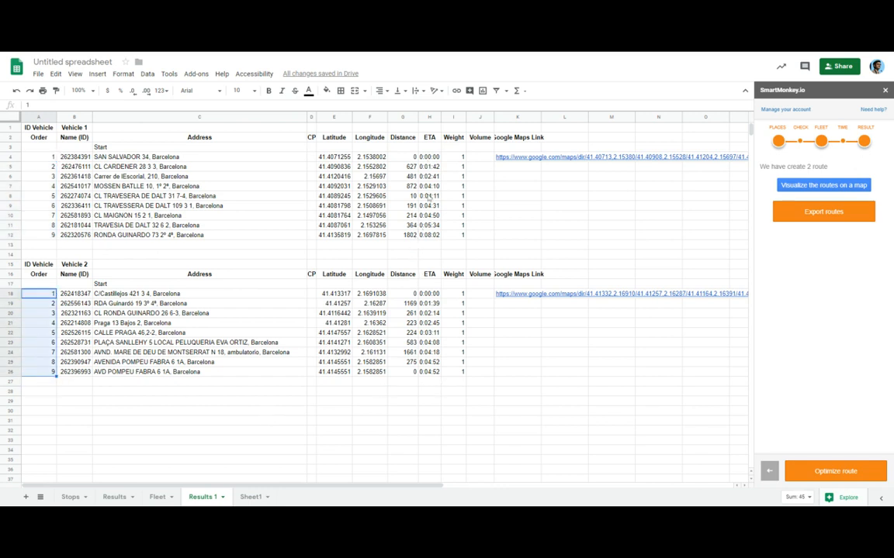
{"action": "left_click", "coordinate": [405, 234]}
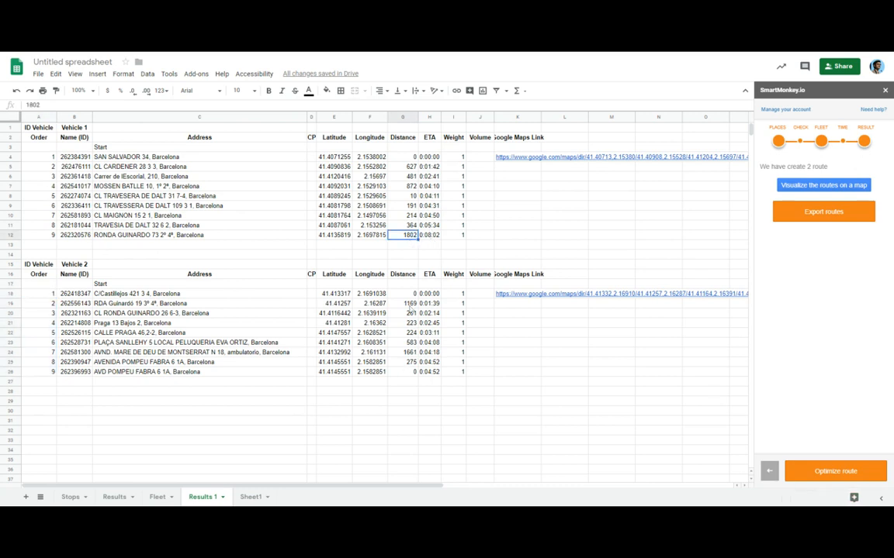
{"action": "left_click", "coordinate": [405, 246]}
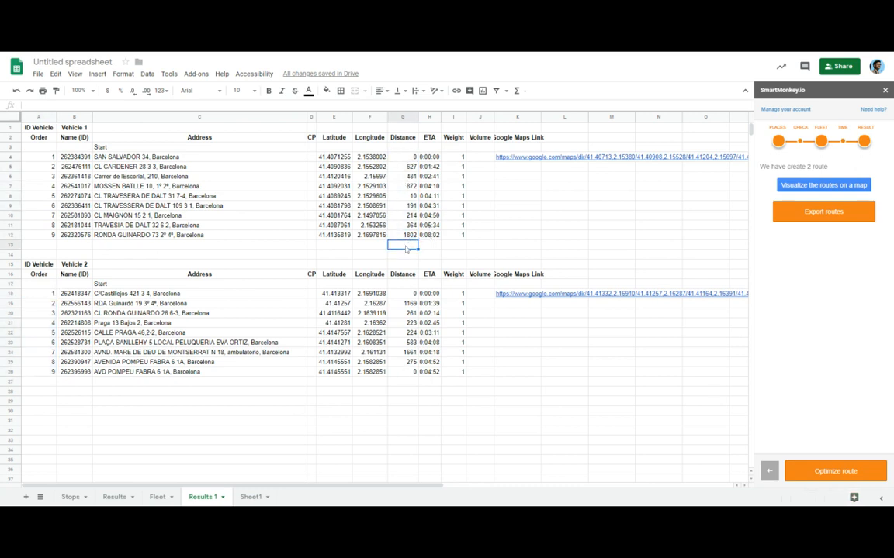
{"action": "type", "text": "=cal"}
{"action": "key", "text": "BackSpace"}
{"action": "type", "text": "sum("}
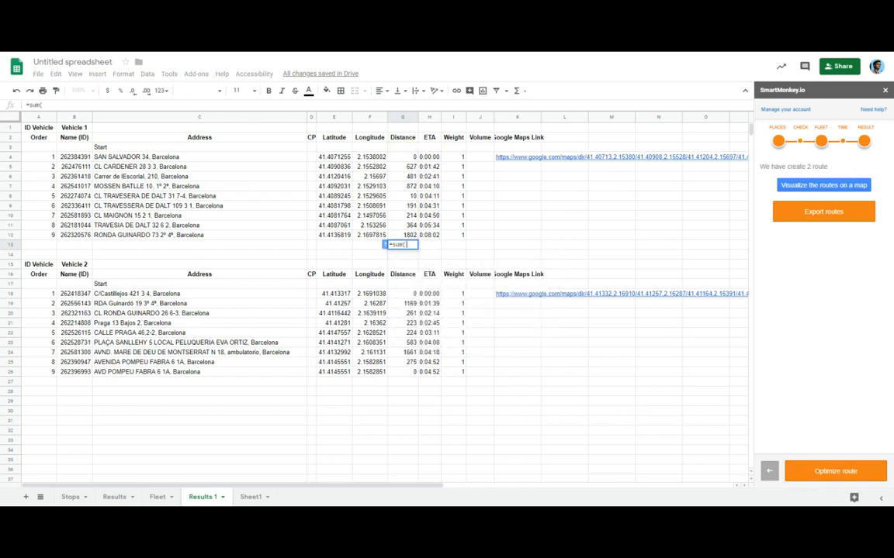
{"action": "key", "text": "shift+Up"}
{"action": "key", "text": "shift+Up"}
{"action": "key", "text": "shift+Up"}
{"action": "key", "text": "shift+Up"}
{"action": "key", "text": "shift+Up"}
{"action": "key", "text": "shift+Up"}
{"action": "key", "text": "shift+Up"}
{"action": "key", "text": "shift+Up"}
{"action": "key", "text": "Return"}
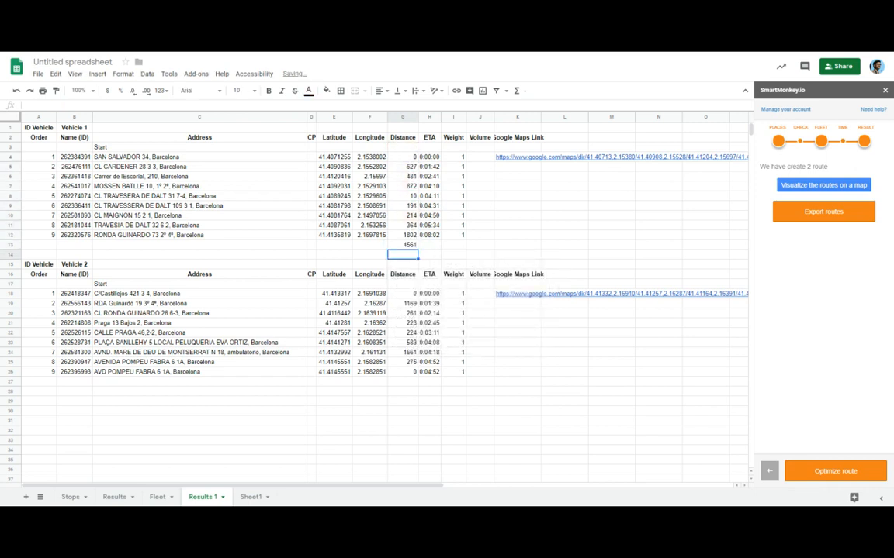
Step: Copy the distance total formula to the cell below Vehicle 2's Distance column
{"action": "left_click", "coordinate": [405, 246]}
{"action": "left_click", "coordinate": [401, 381]}
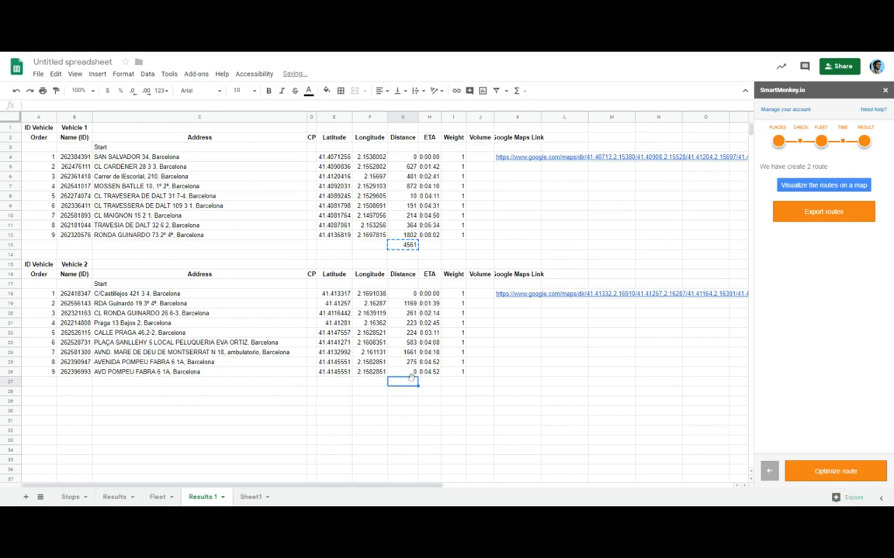
{"action": "key", "text": "ctrl+v"}
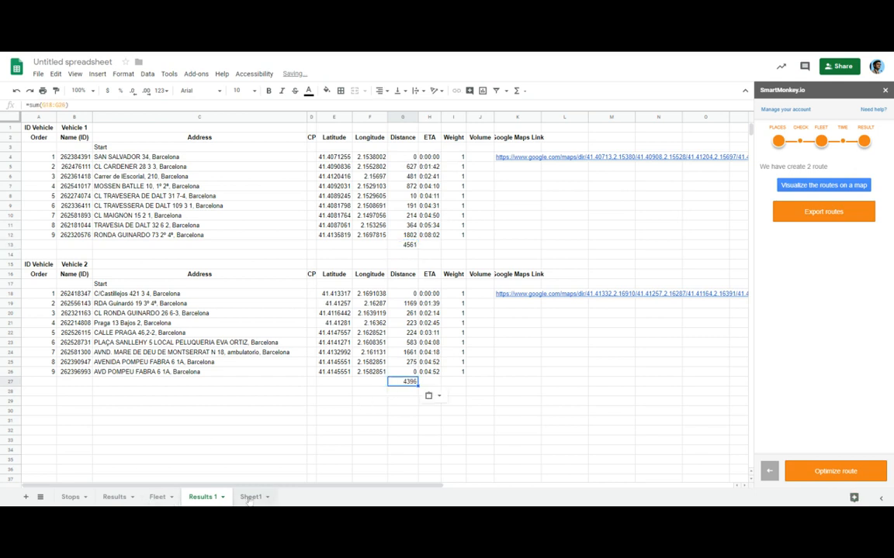
Step: In the original Results sheet, add a SUM formula totalling Vehicle 1's distances G4:G11 below the column
{"action": "left_click", "coordinate": [114, 497]}
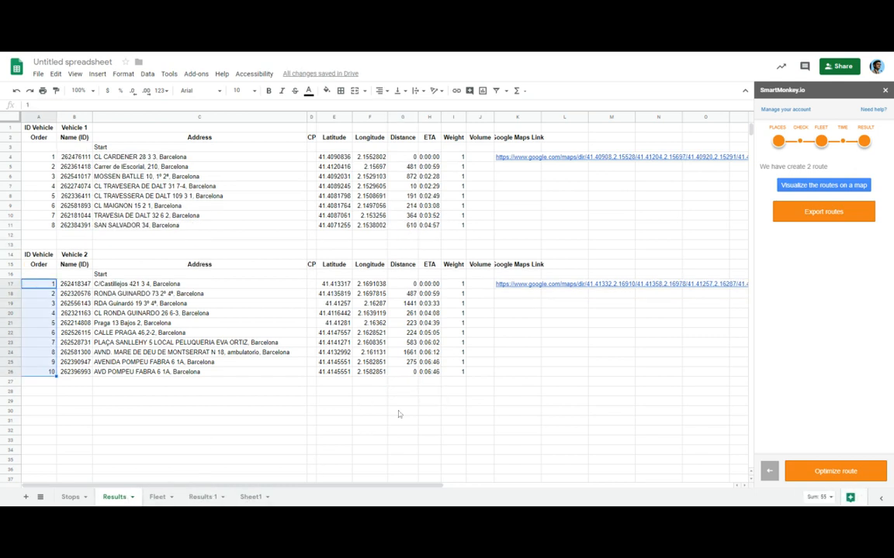
{"action": "left_click", "coordinate": [428, 237]}
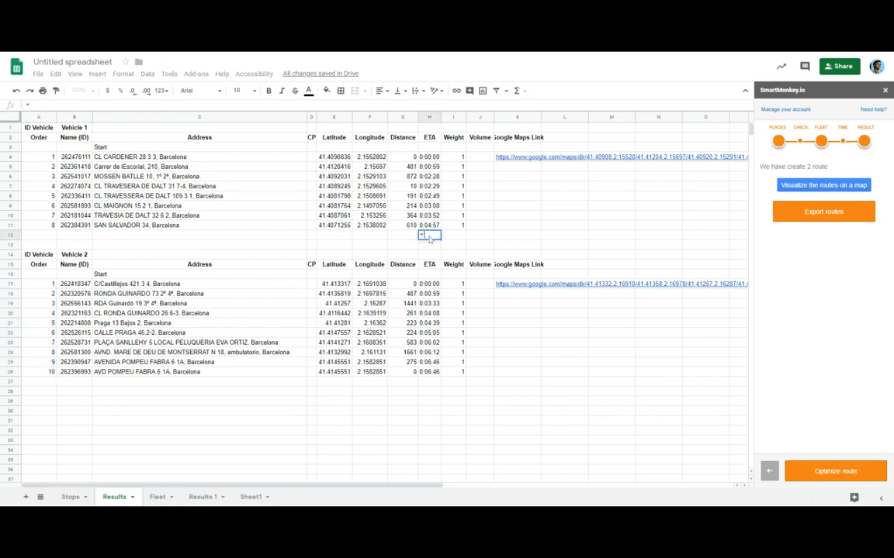
{"action": "key", "text": "Left"}
{"action": "type", "text": "=sum("}
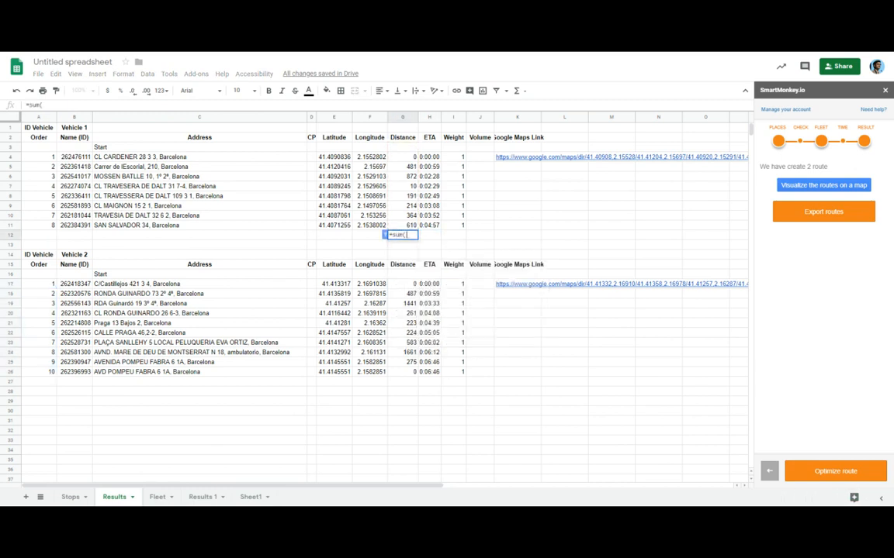
{"action": "left_click", "coordinate": [397, 225]}
{"action": "left_click_drag", "start_coordinate": [397, 225], "coordinate": [409, 159]}
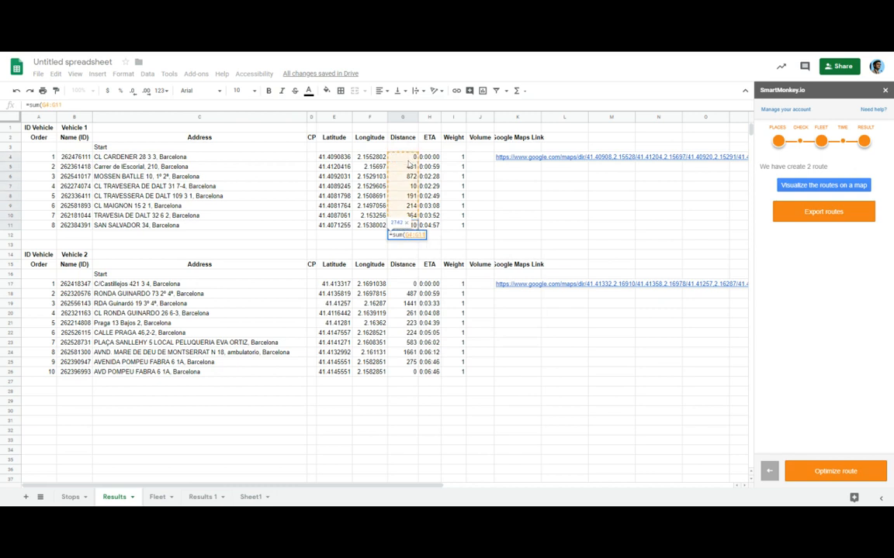
{"action": "key", "text": "Return"}
Step: Add a SUM formula totalling Vehicle 2's distances below its Distance column in the Results sheet
{"action": "left_click", "coordinate": [405, 383]}
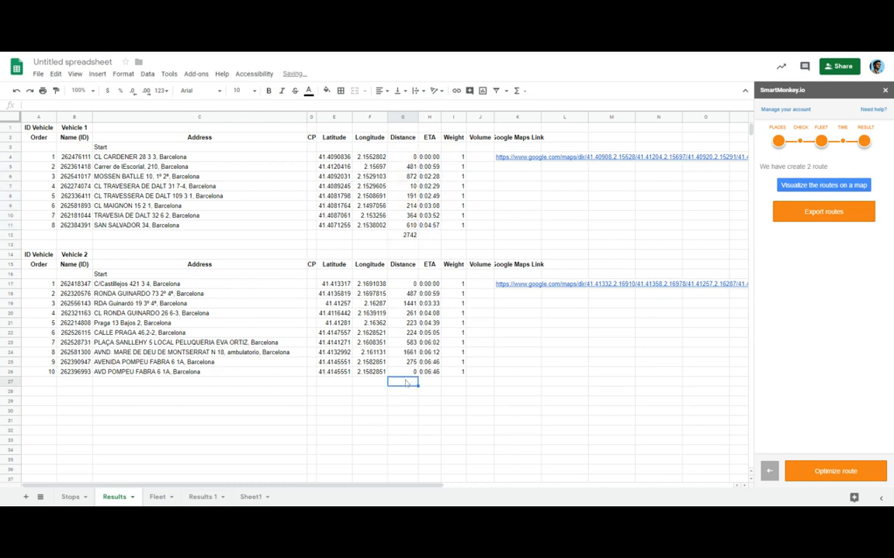
{"action": "type", "text": "=sum("}
{"action": "key", "text": "Up"}
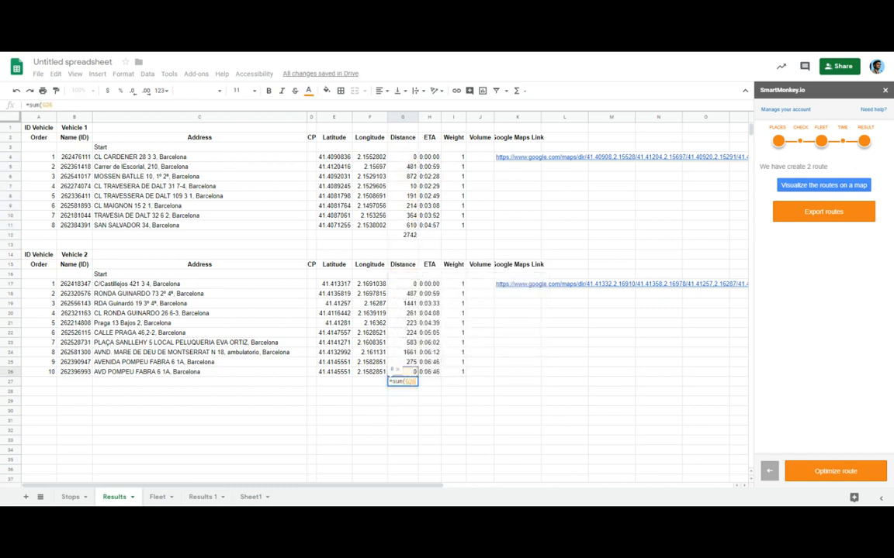
{"action": "key", "text": "shift+Up"}
{"action": "key", "text": "shift+Up"}
{"action": "key", "text": "shift+Up"}
{"action": "key", "text": "shift+Up"}
{"action": "key", "text": "shift+Up"}
{"action": "key", "text": "shift+Up"}
{"action": "key", "text": "shift+Up"}
{"action": "key", "text": "shift+Up"}
{"action": "key", "text": "shift+Up"}
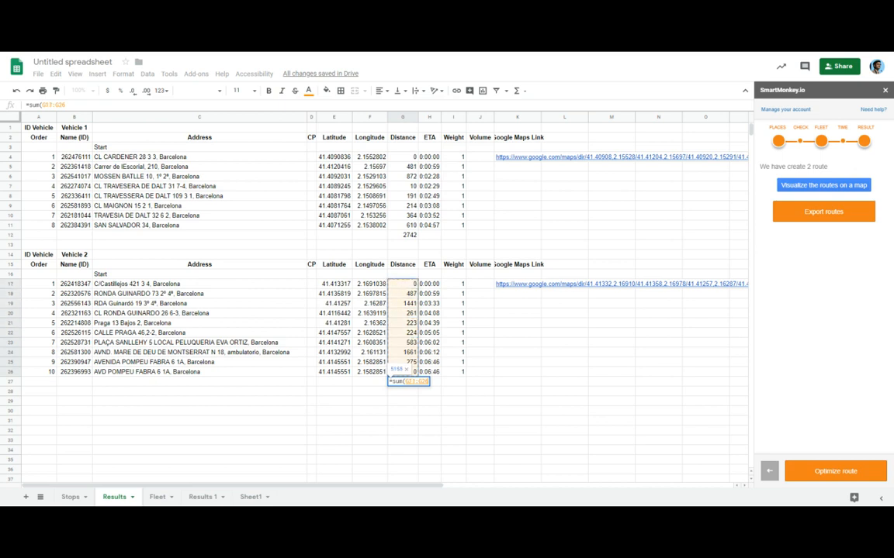
{"action": "key", "text": "Return"}
Step: Compare the distance totals of both vehicles between the Results and Results 1 sheets
{"action": "left_click", "coordinate": [390, 379]}
{"action": "left_click", "coordinate": [404, 235], "text": "ctrl"}
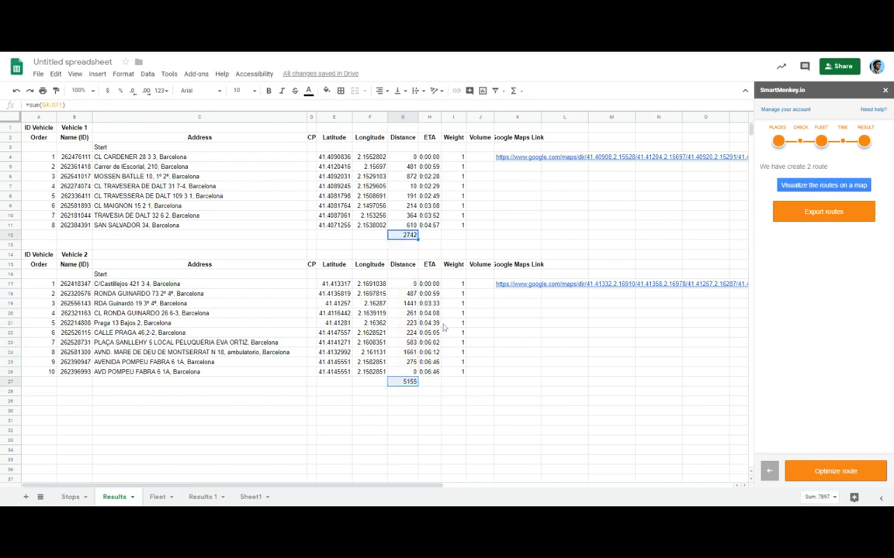
{"action": "left_click", "coordinate": [454, 401]}
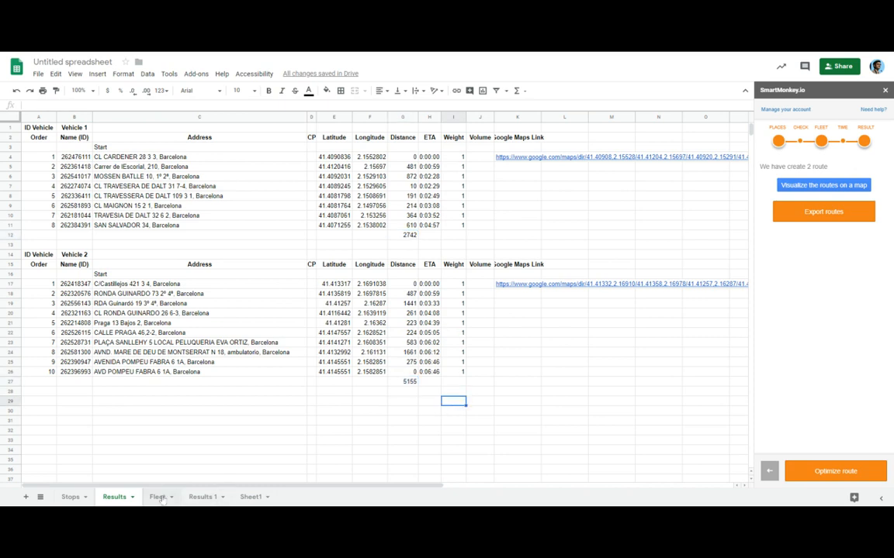
{"action": "left_click", "coordinate": [207, 497]}
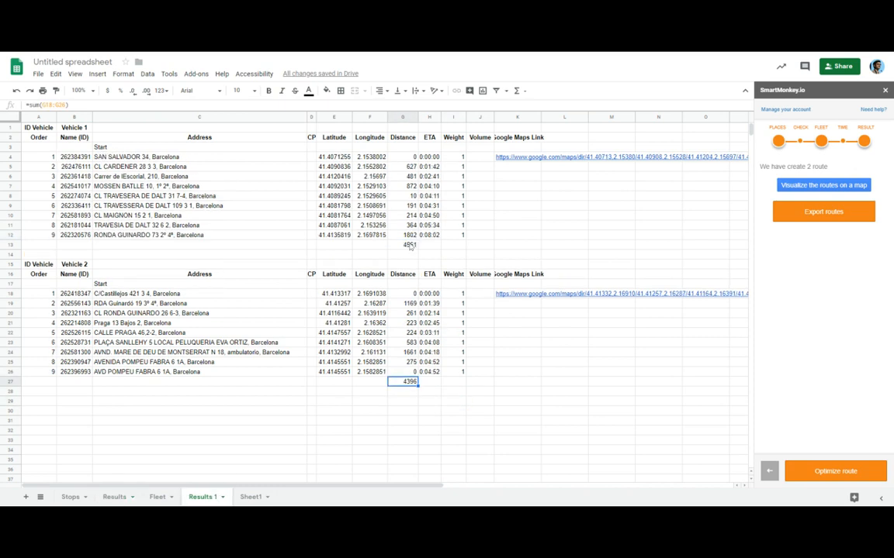